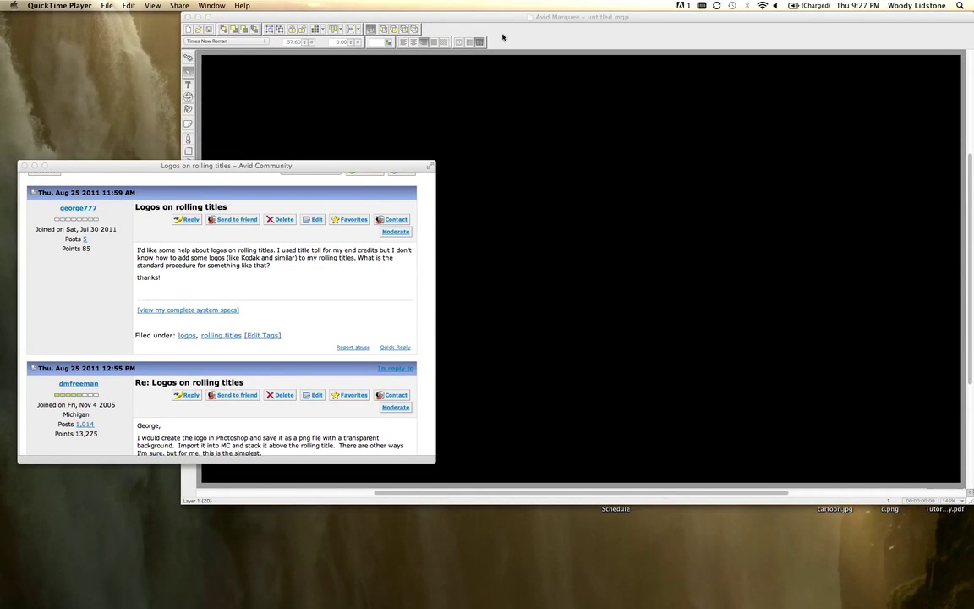
# - Bring the Marquee credits title forward and scrub the timeline to preview the roll
pyautogui.click(556, 59)
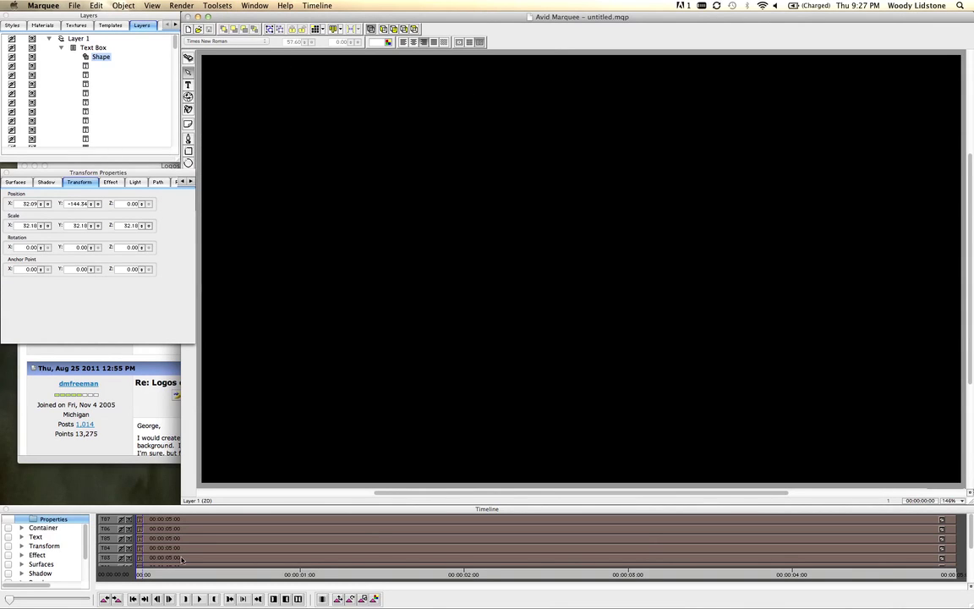
pyautogui.moveTo(139, 574); pyautogui.dragTo(112, 561)
# - Play back the existing credits, shift the Transform Properties palette left, and switch to QuickTime
pyautogui.click(218, 6)
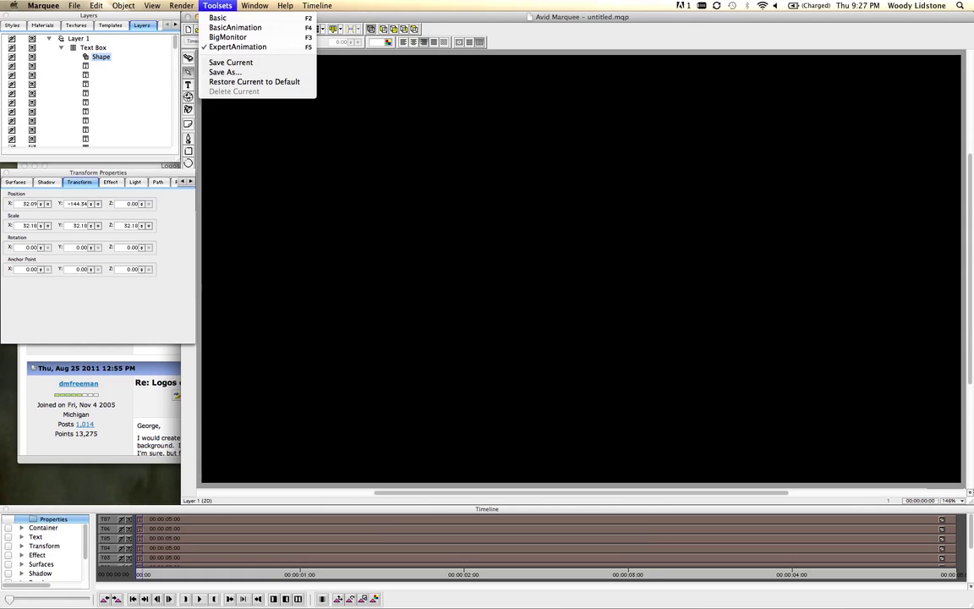
pyautogui.click(226, 6)
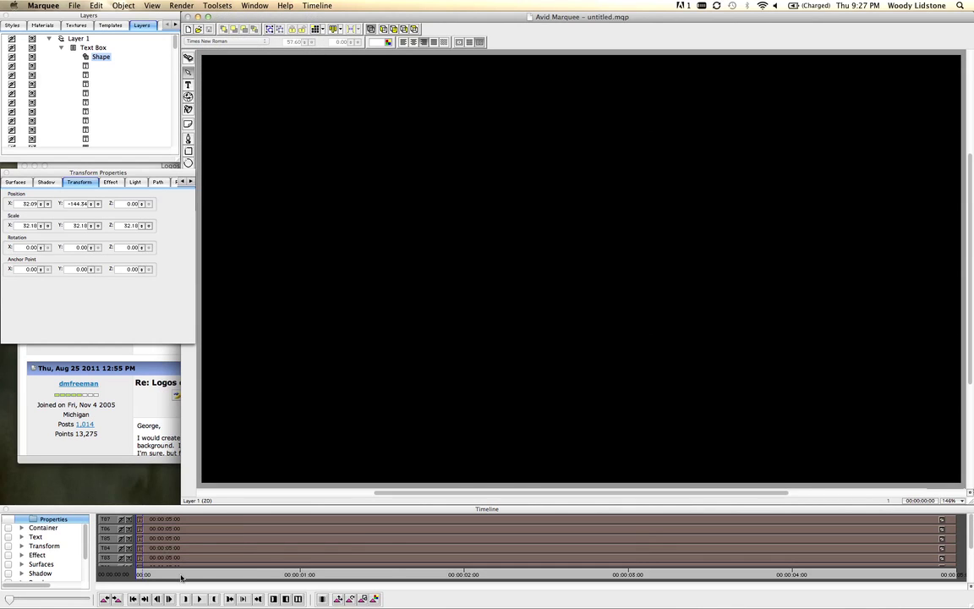
pyautogui.click(351, 598)
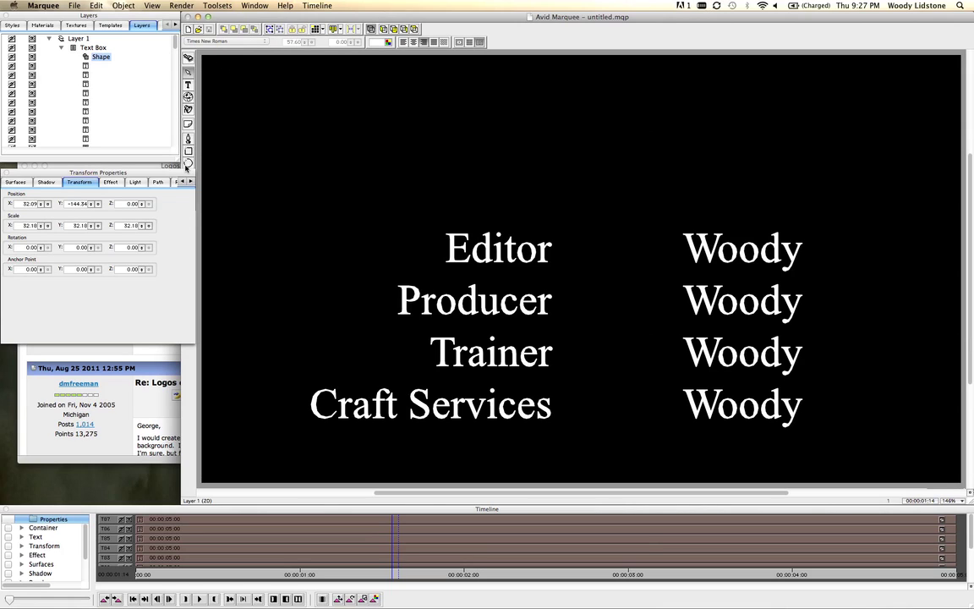
pyautogui.moveTo(189, 172); pyautogui.dragTo(168, 171)
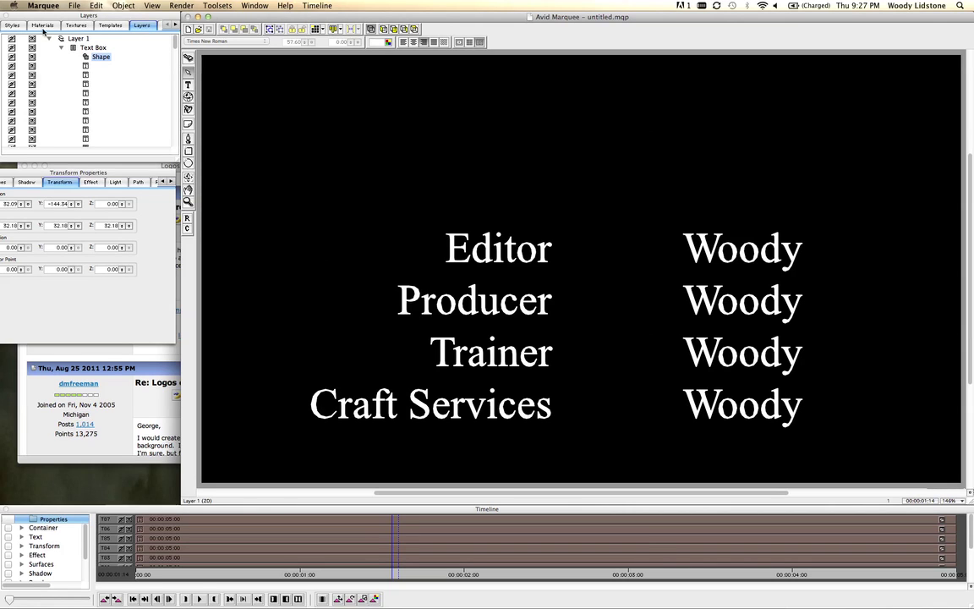
pyautogui.press('super+Tab')
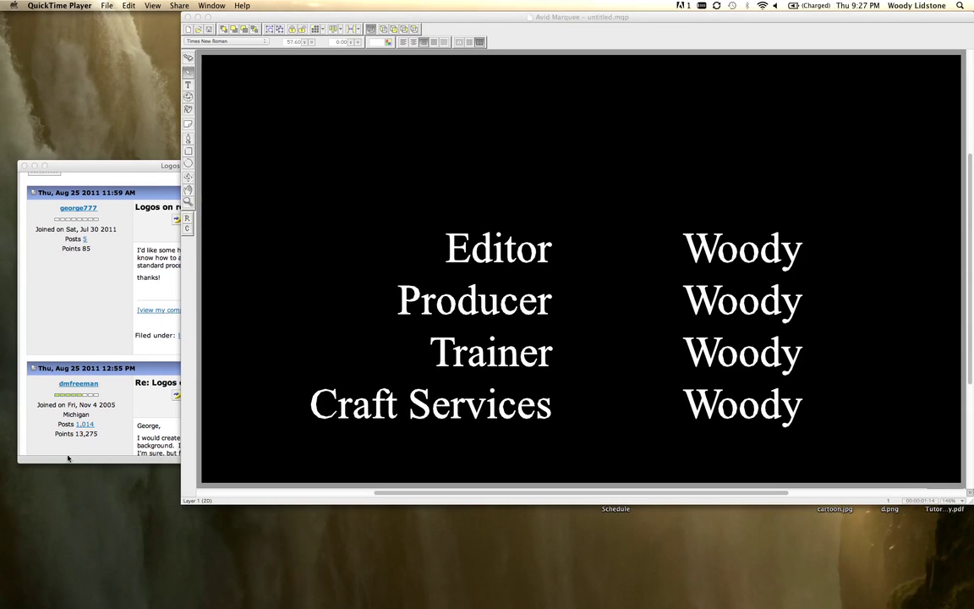
# - Create a new blank title, untitled 2.mqp, and select its empty Layer 1
pyautogui.click(235, 145)
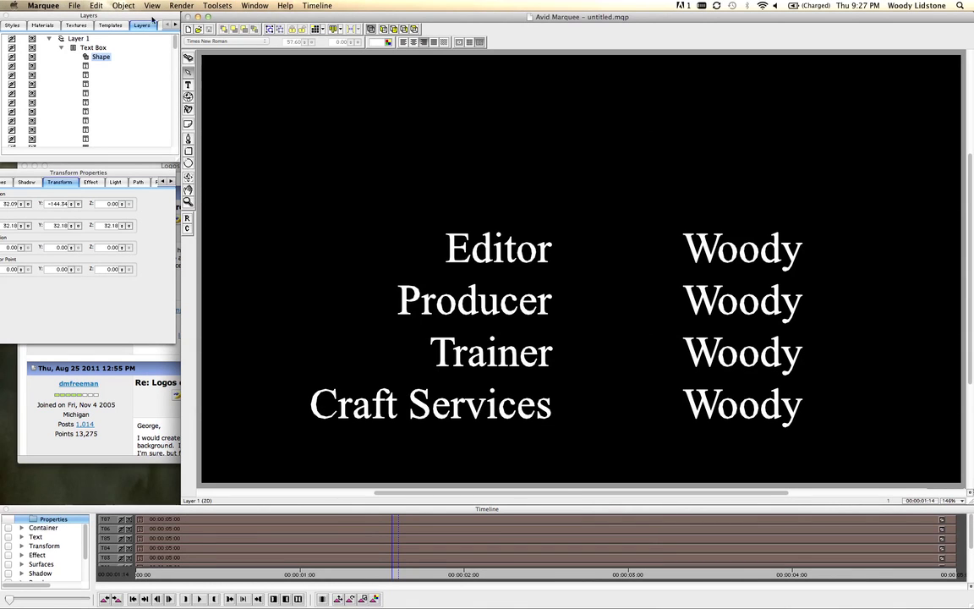
pyautogui.click(78, 6)
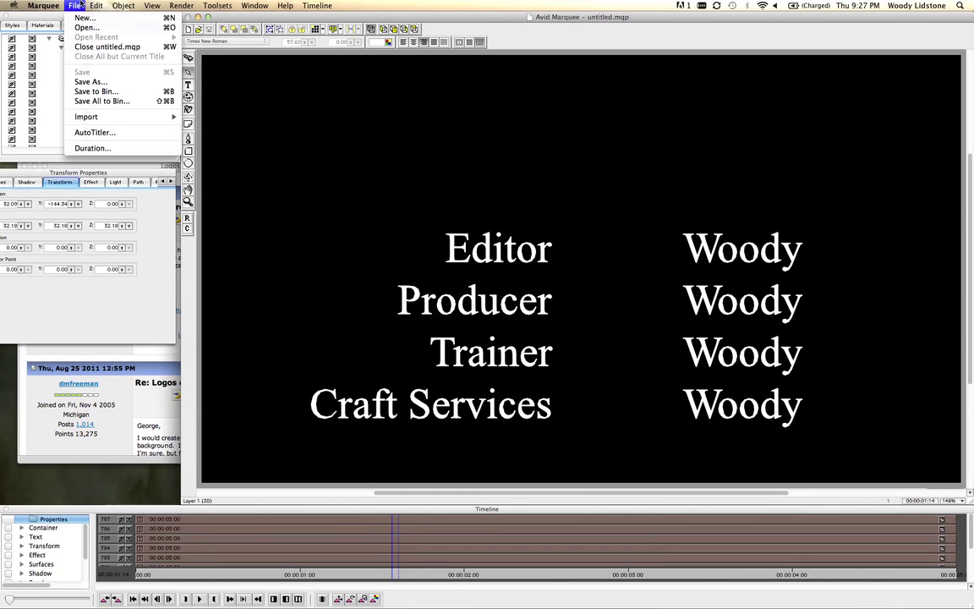
pyautogui.click(84, 17)
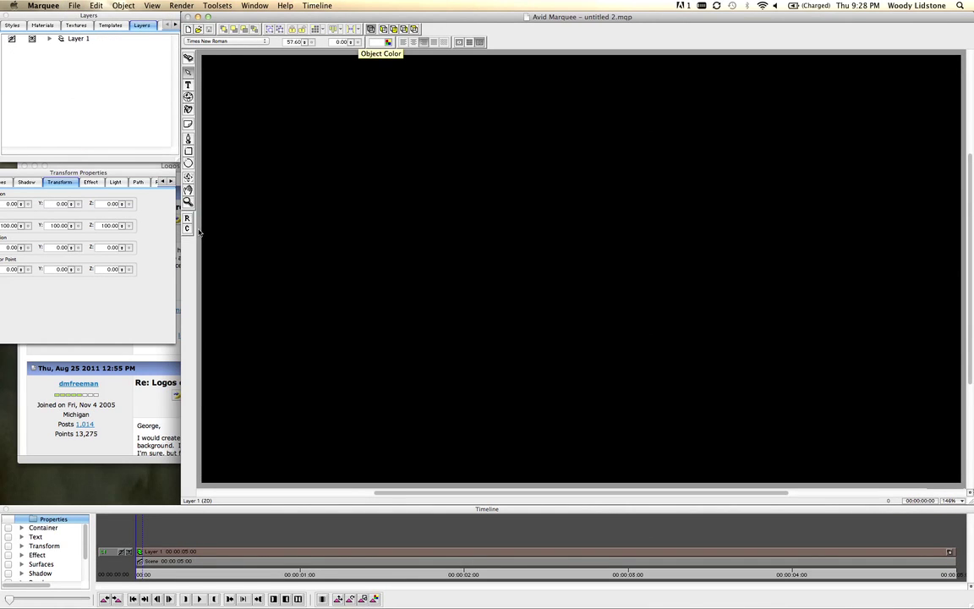
pyautogui.click(271, 243)
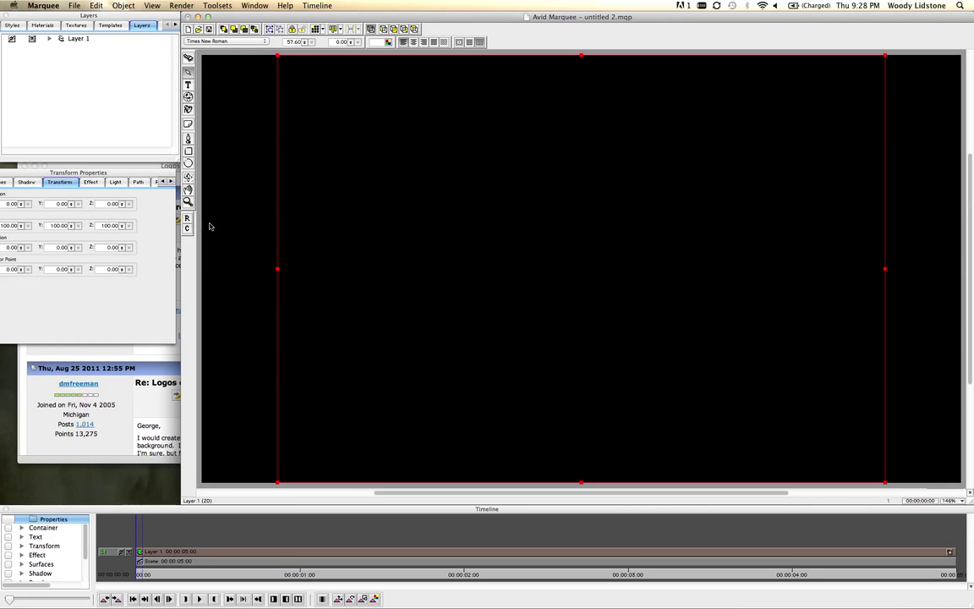
# - Place a full-frame Roll text box on Layer 1 and bring up its context menu
pyautogui.click(188, 219)
pyautogui.click(188, 85)
pyautogui.click(278, 88)
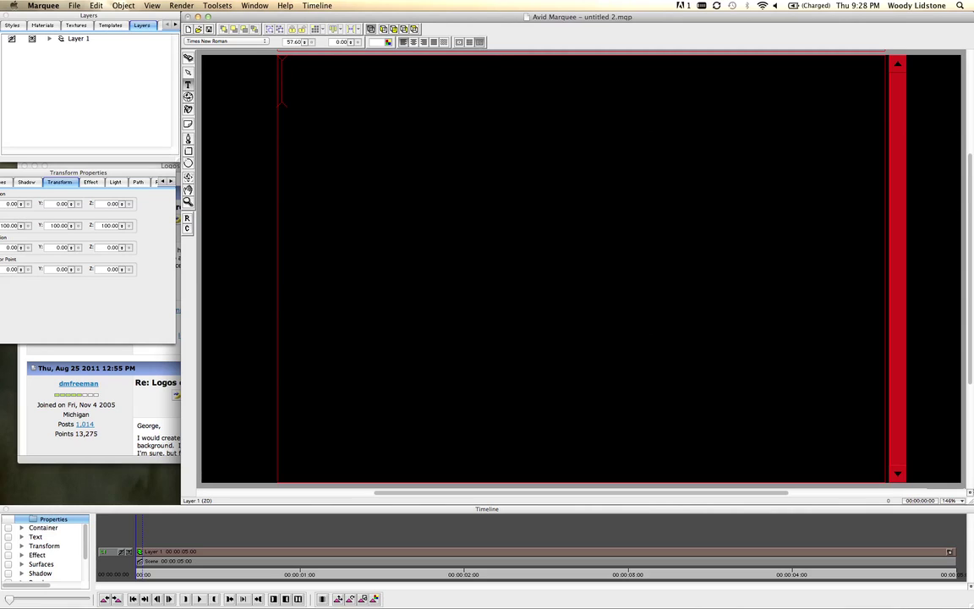
pyautogui.rightClick(434, 138)
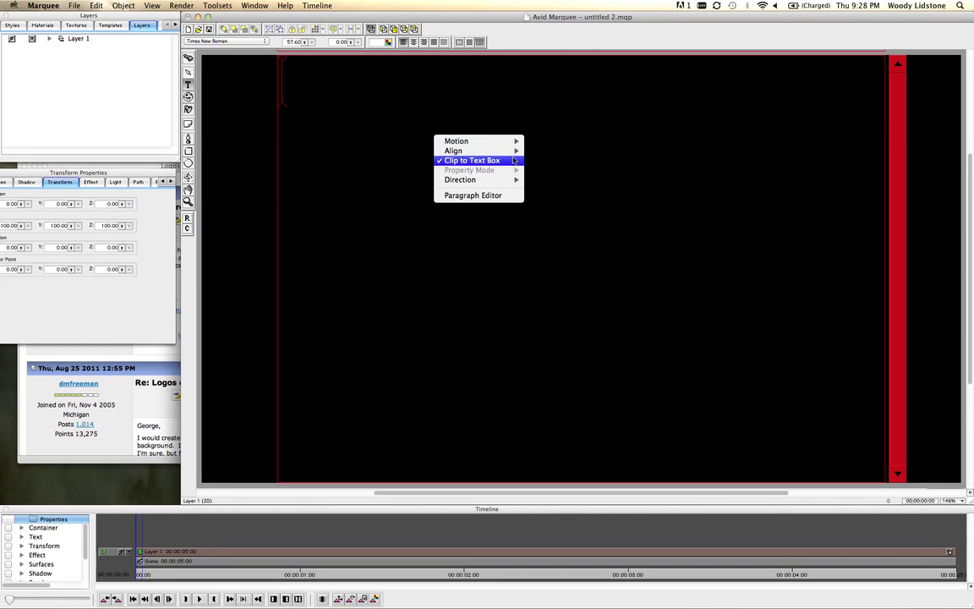
# - Open the Paragraph Editor, add two more columns, and right-align the first column
pyautogui.click(504, 199)
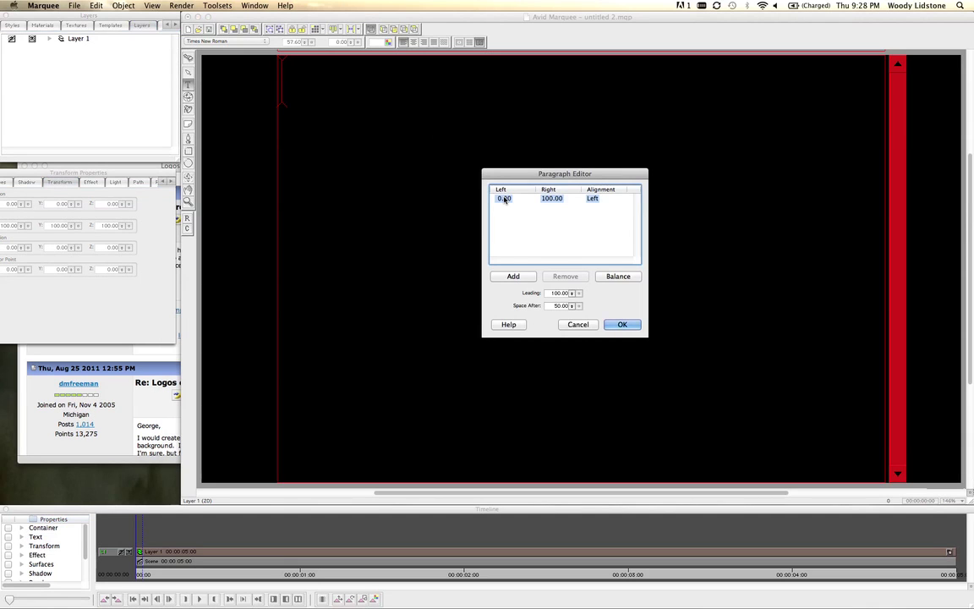
pyautogui.moveTo(570, 182); pyautogui.dragTo(475, 150)
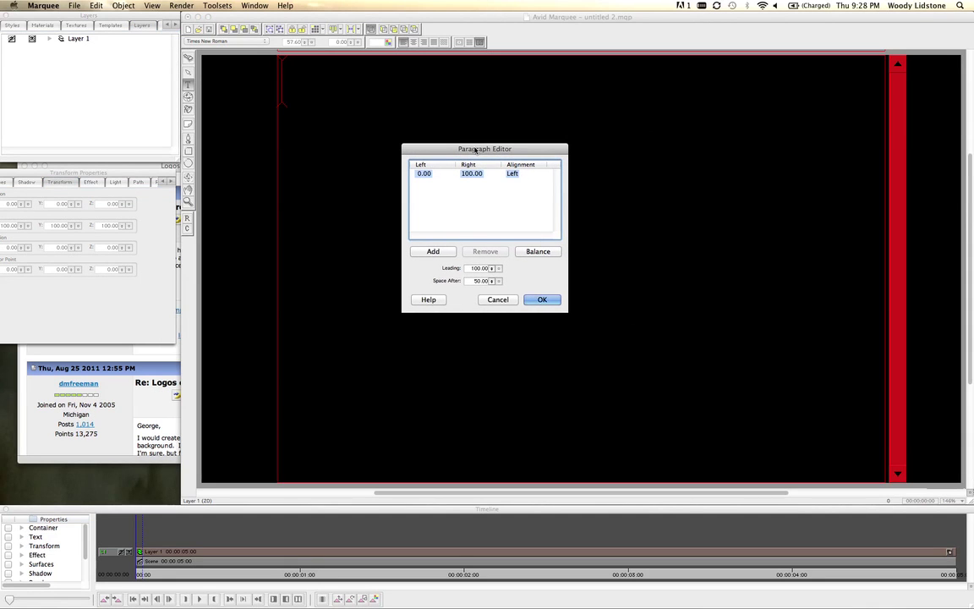
pyautogui.click(435, 252)
pyautogui.click(434, 252)
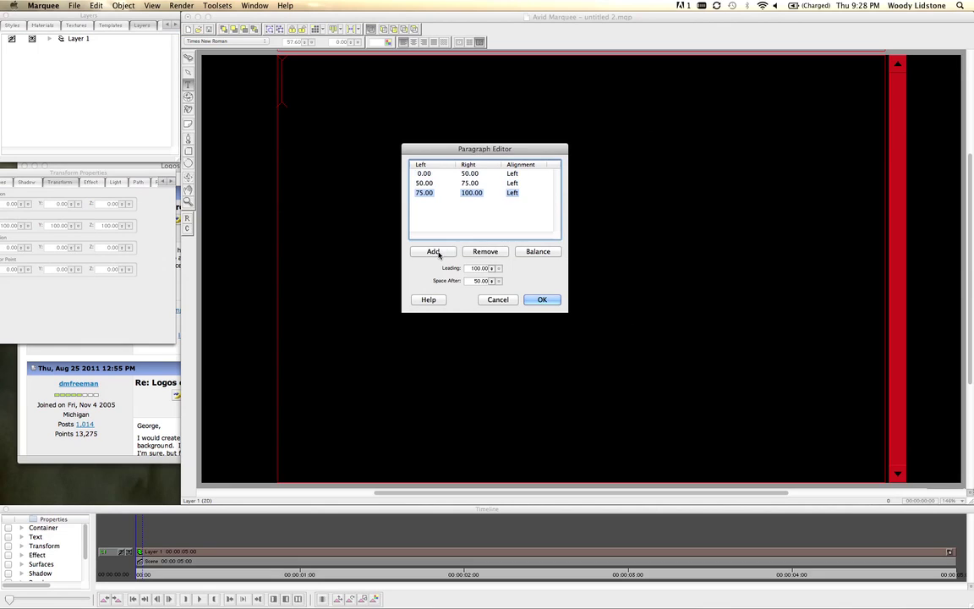
pyautogui.click(515, 173)
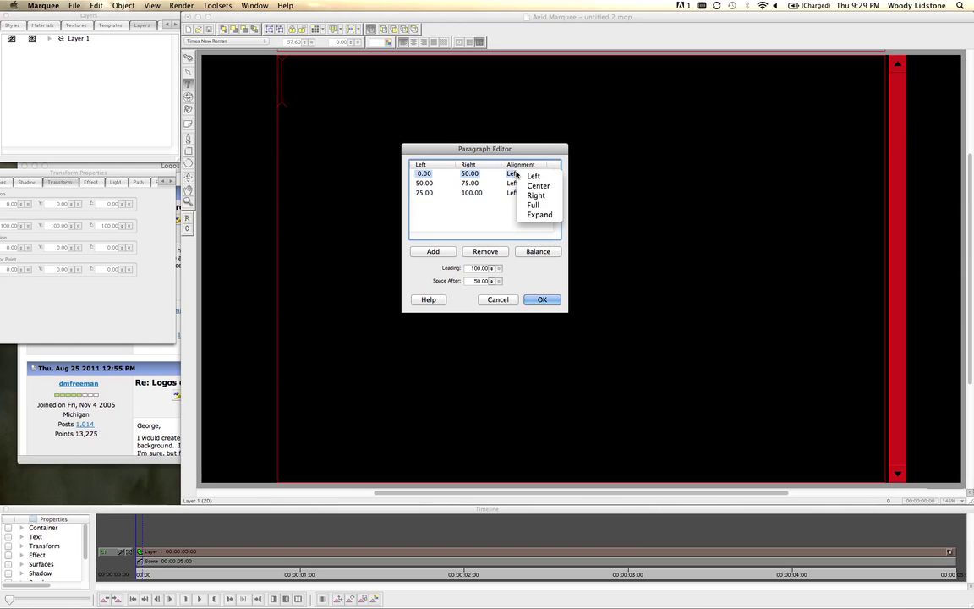
pyautogui.click(545, 197)
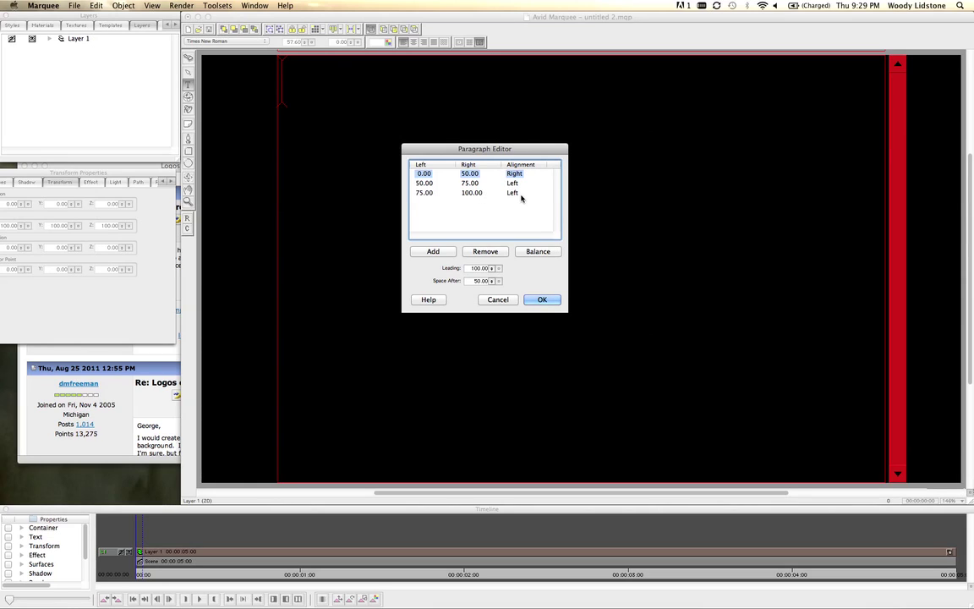
# - After trial edits on the second row, set the first column's right edge to 45
pyautogui.click(420, 184)
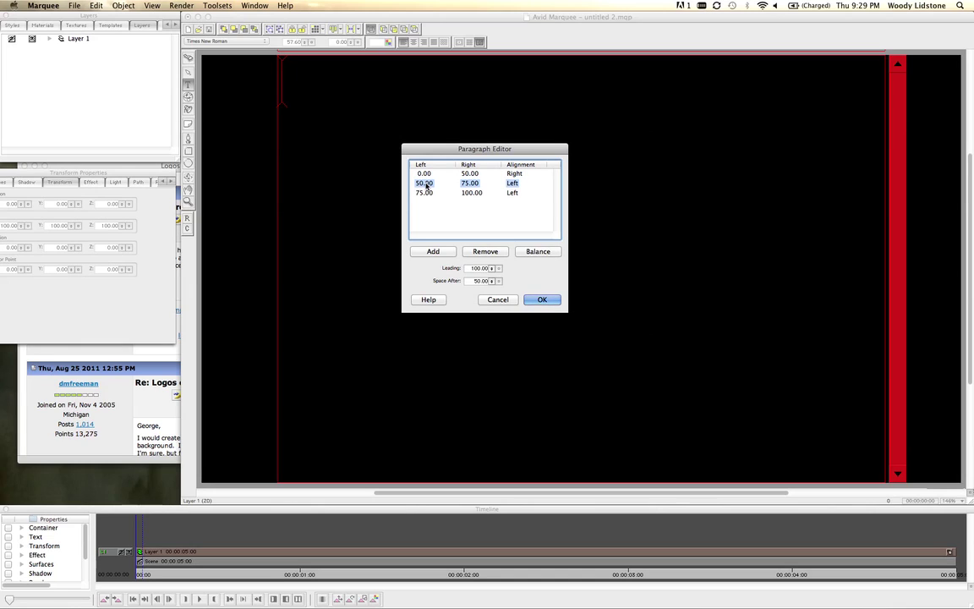
pyautogui.click(421, 174)
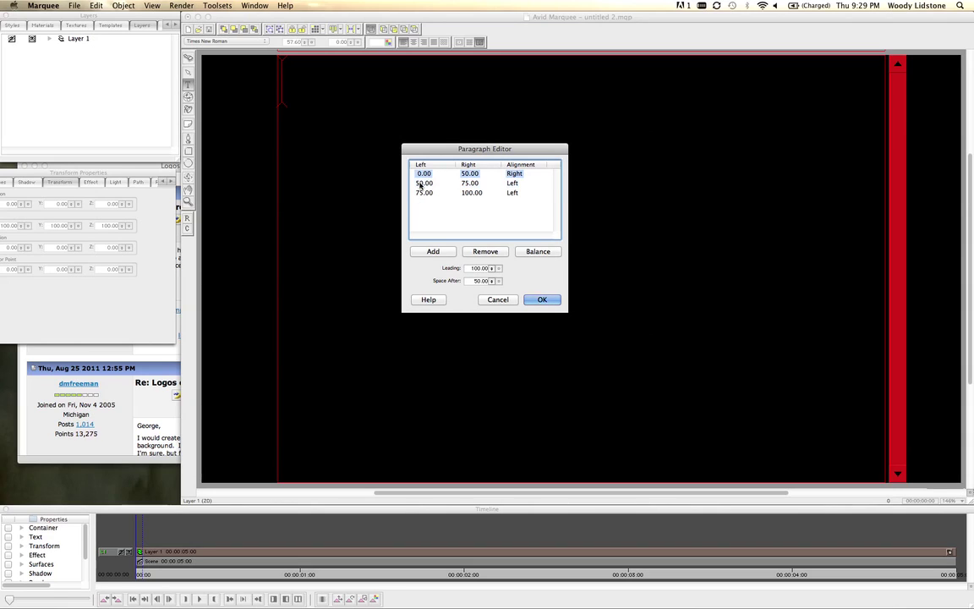
pyautogui.click(425, 185)
pyautogui.click(425, 185)
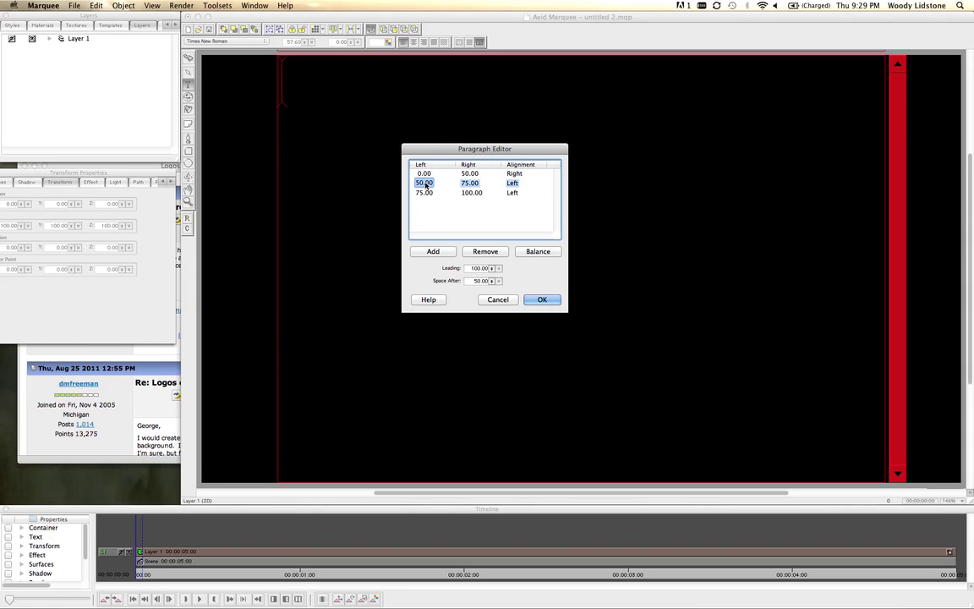
pyautogui.write('45')
pyautogui.press('super+a')
pyautogui.click(463, 183)
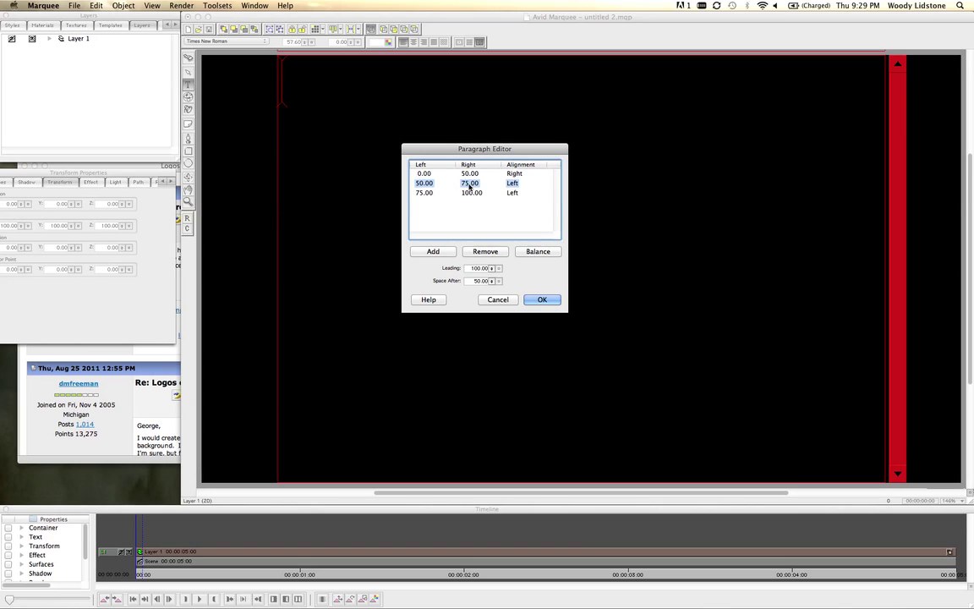
pyautogui.click(424, 184)
pyautogui.write('45')
pyautogui.press('Return')
pyautogui.click(469, 175)
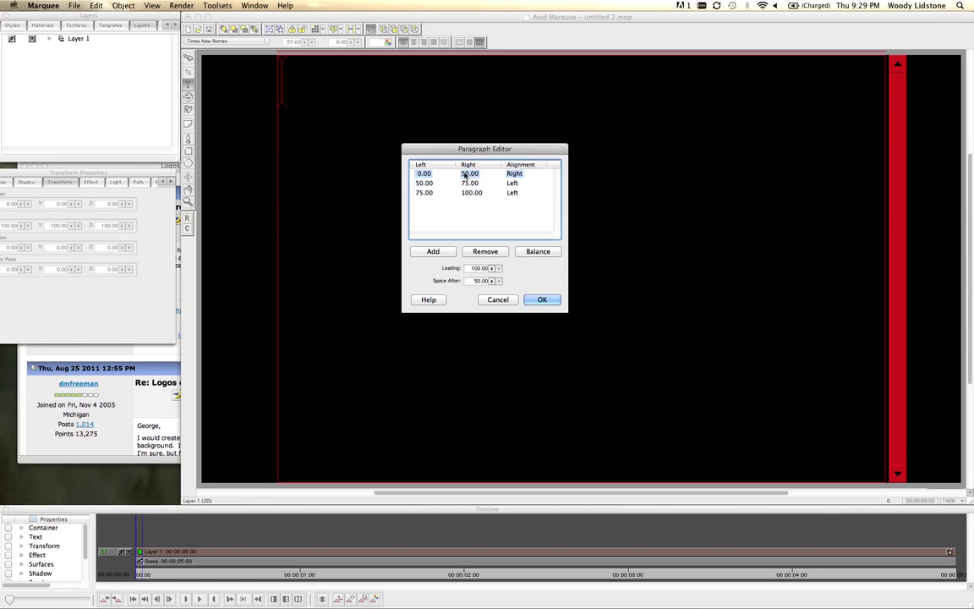
pyautogui.write('45')
# - Set the second column to 45–55, start the third at 55, and apply the layout
pyautogui.click(423, 184)
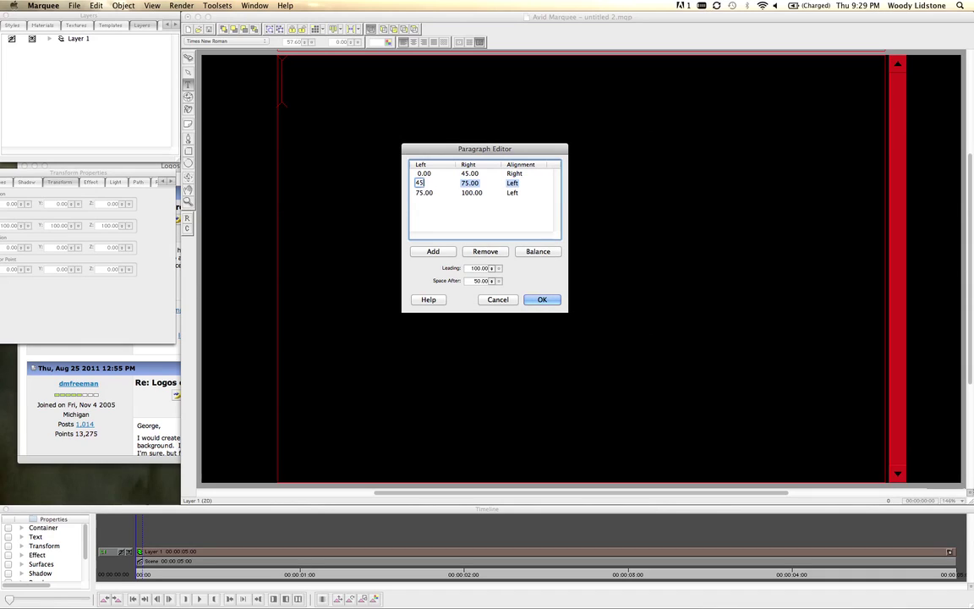
pyautogui.write('45')
pyautogui.click(463, 184)
pyautogui.write('55')
pyautogui.click(421, 193)
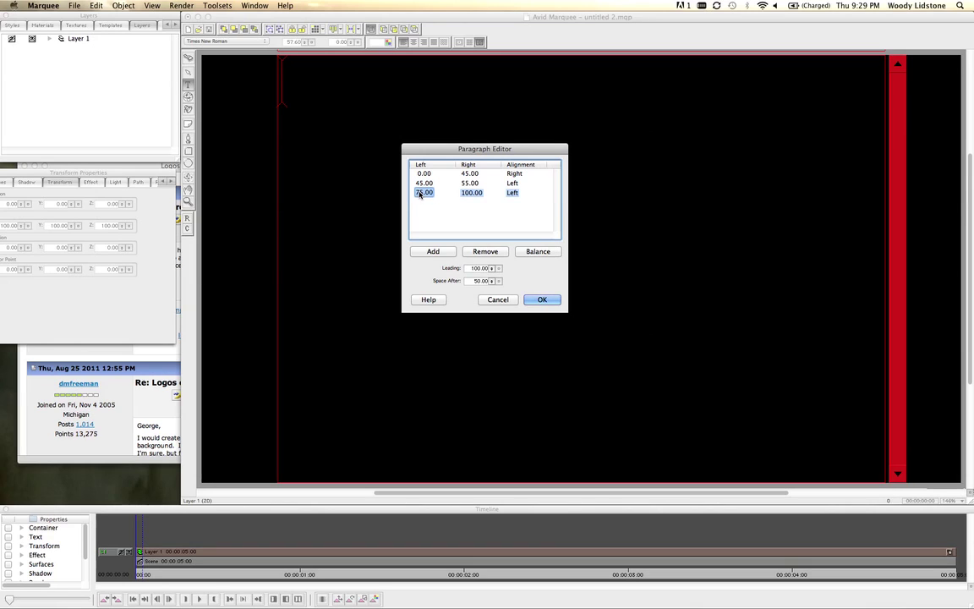
pyautogui.write('55')
pyautogui.press('Tab')
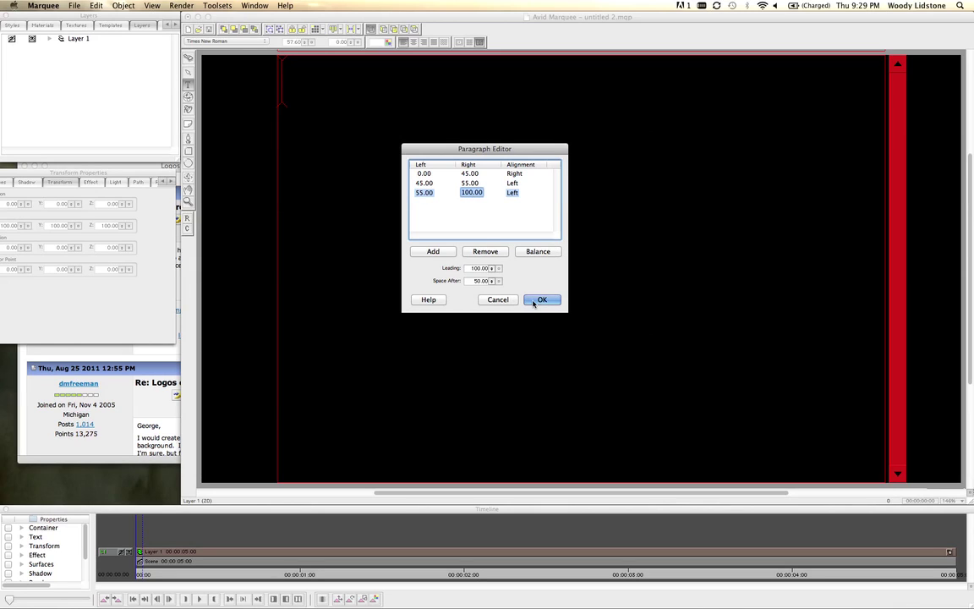
pyautogui.click(542, 300)
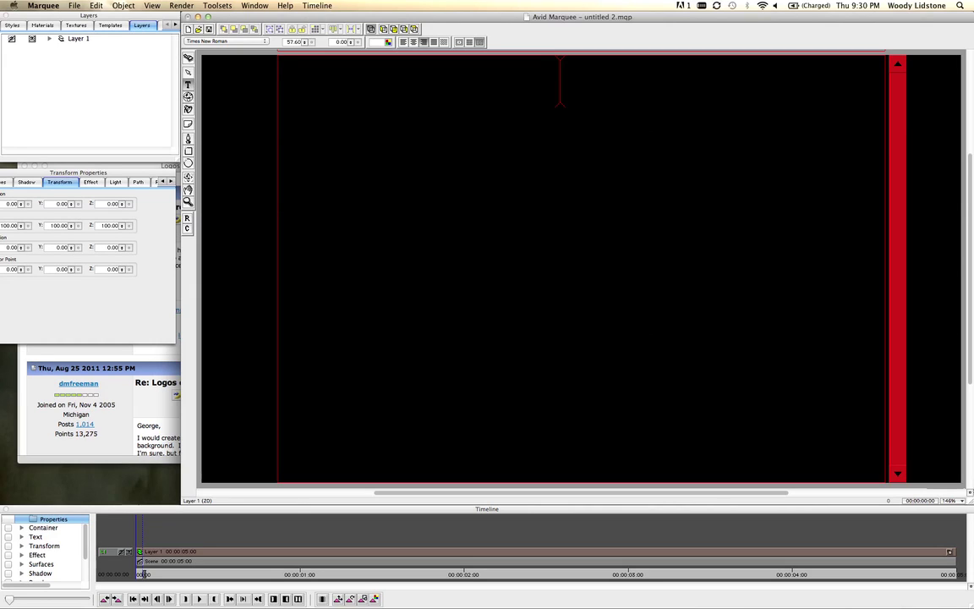
# - Type the Editor, Producer and Mixer credit lines, each with a person's name in the second column
pyautogui.write('Editor')
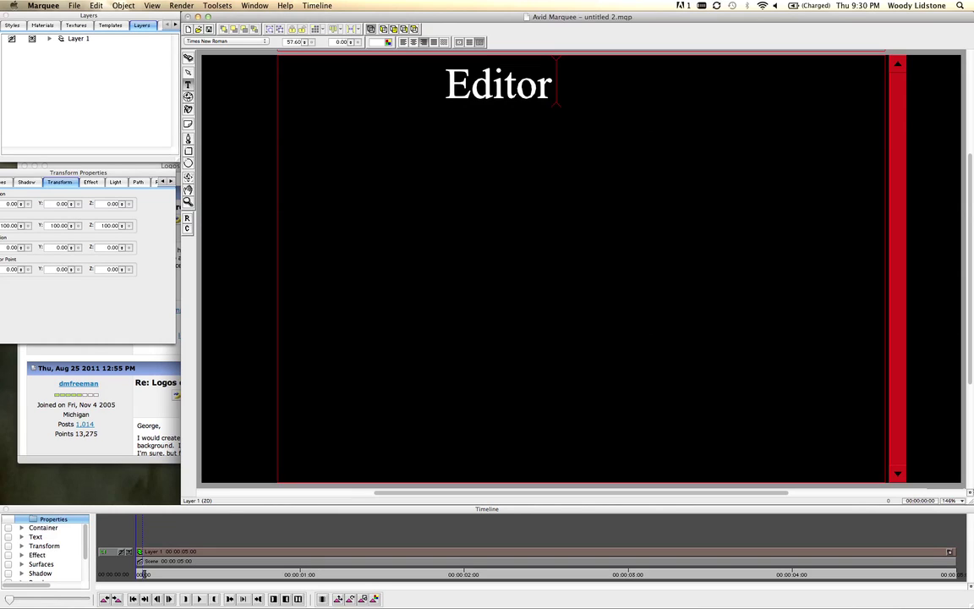
pyautogui.write('Woody')
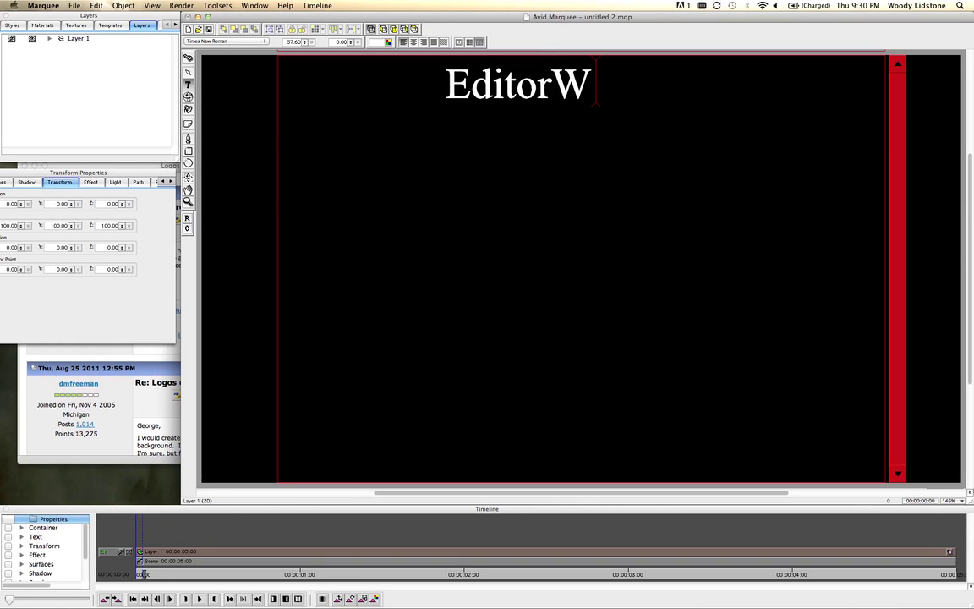
pyautogui.click(553, 81)
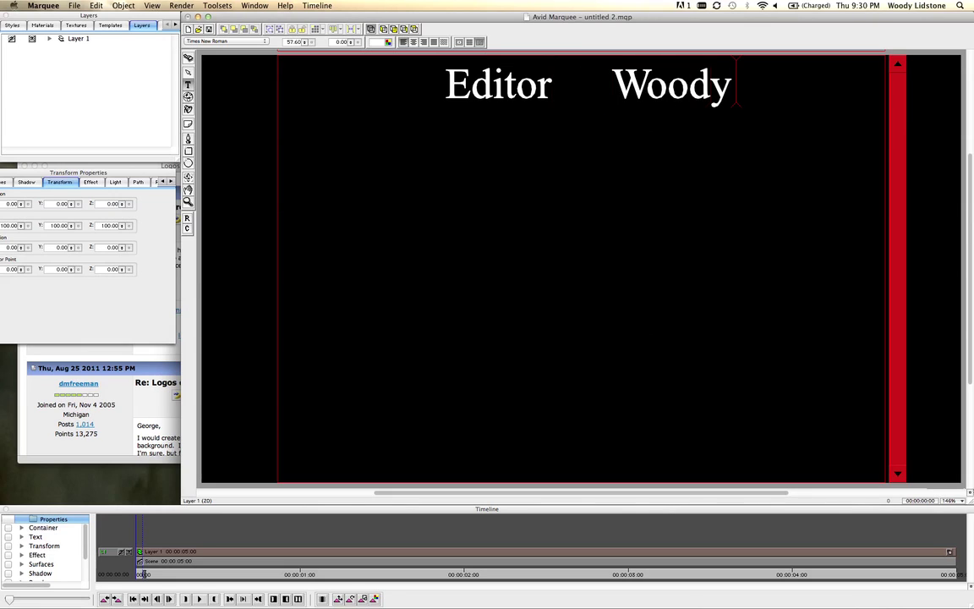
pyautogui.click(559, 133)
pyautogui.write('Producer')
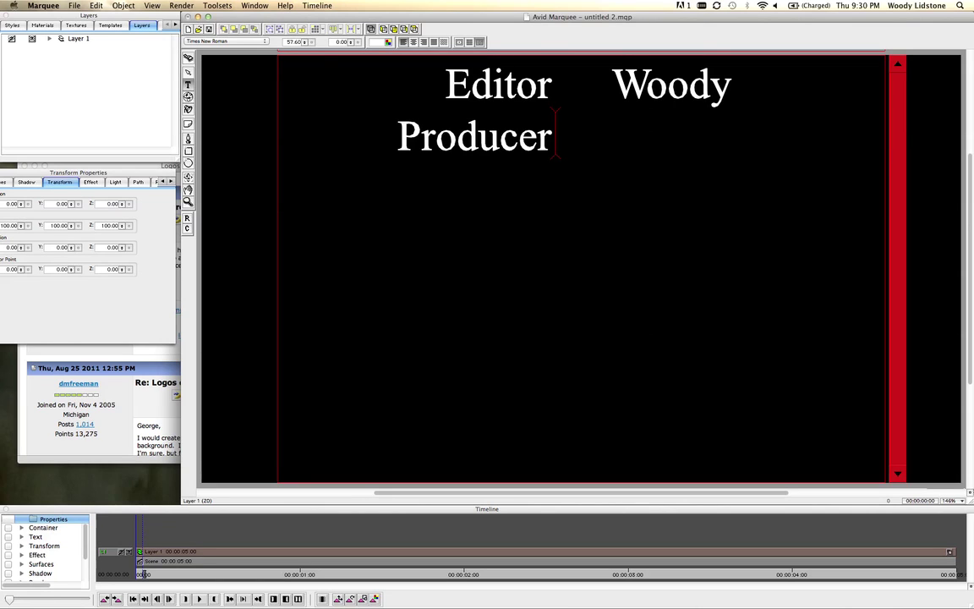
pyautogui.press('Tab')
pyautogui.write('Woody')
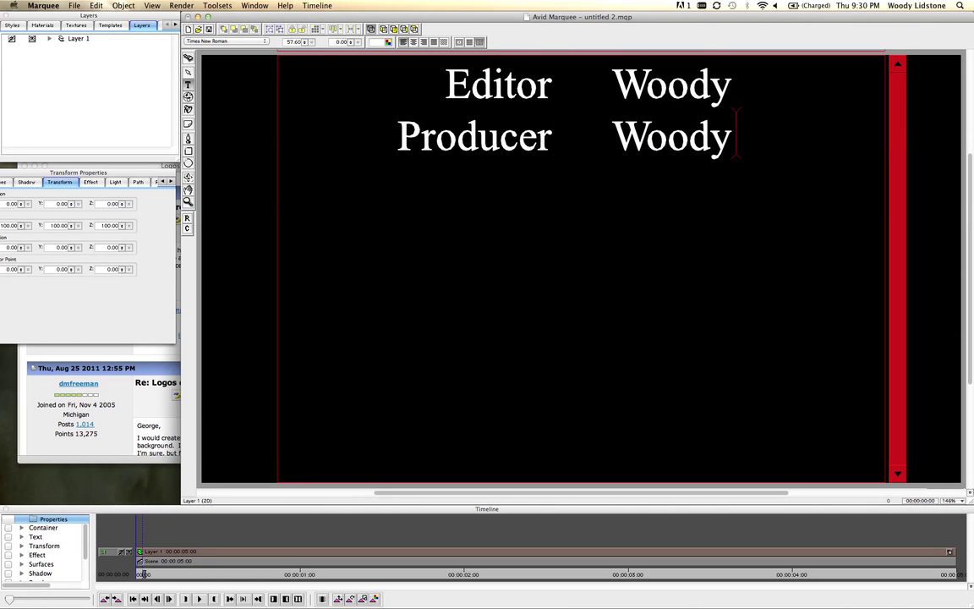
pyautogui.press('Return')
pyautogui.write('Mixer')
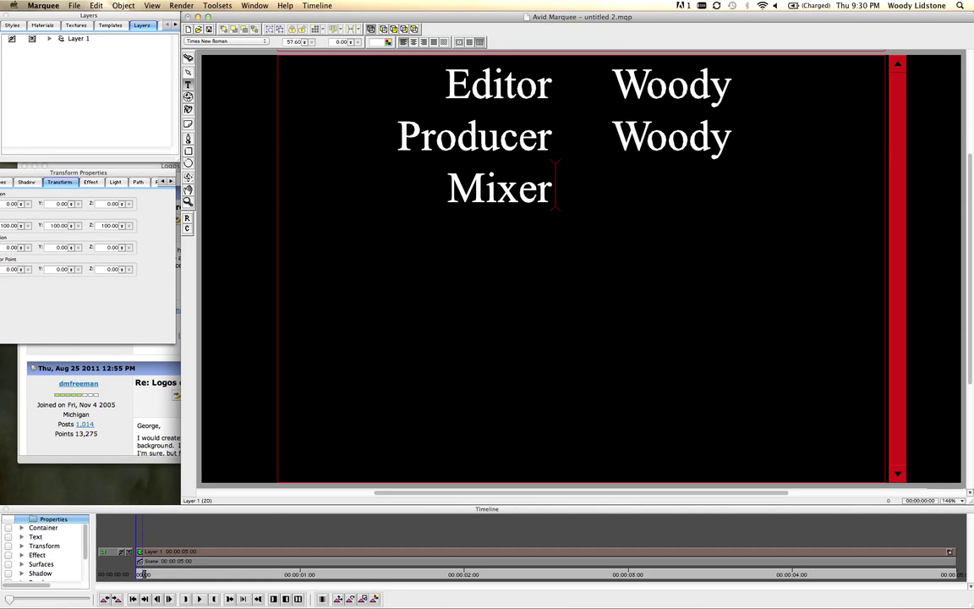
pyautogui.press('Tab')
pyautogui.write('Woody')
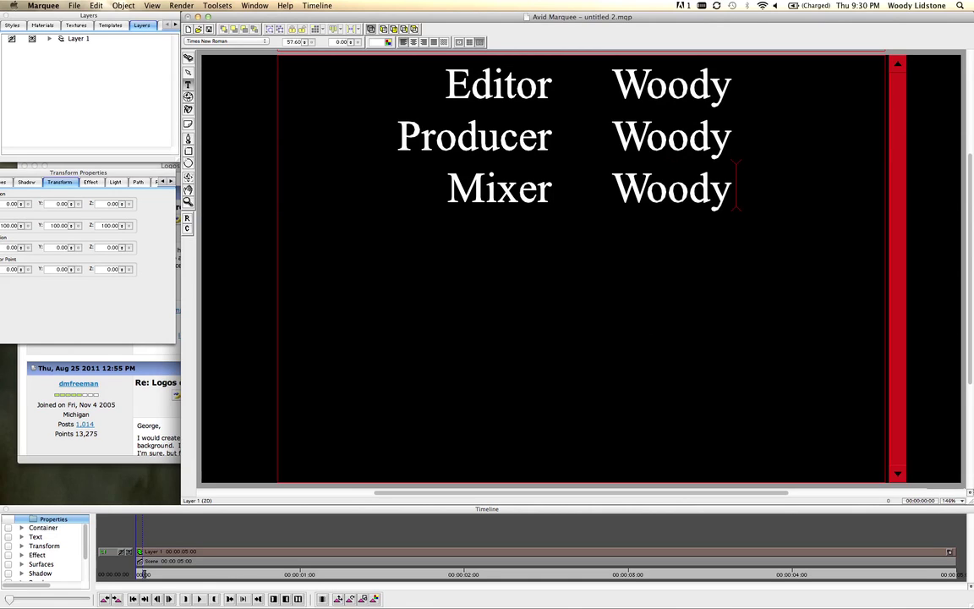
pyautogui.click(188, 72)
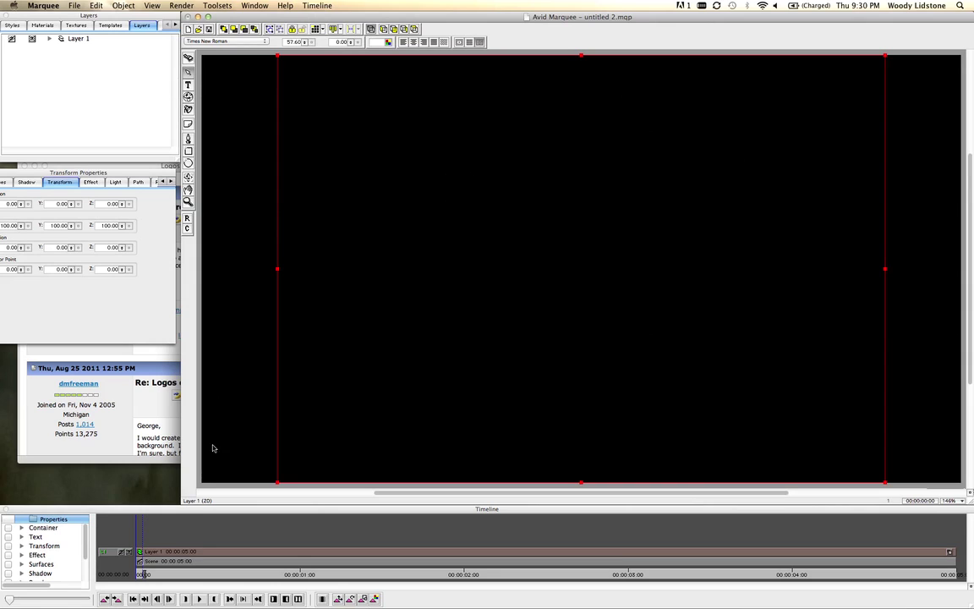
# - Rewind and play the credit roll to watch the three lines scroll up, then stop it
pyautogui.click(157, 574)
pyautogui.click(198, 599)
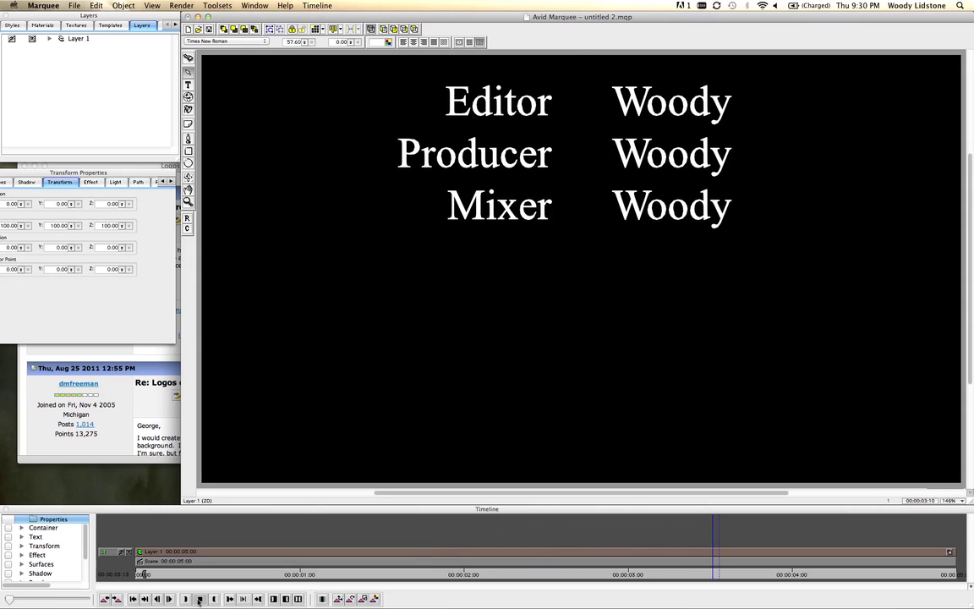
pyautogui.click(199, 600)
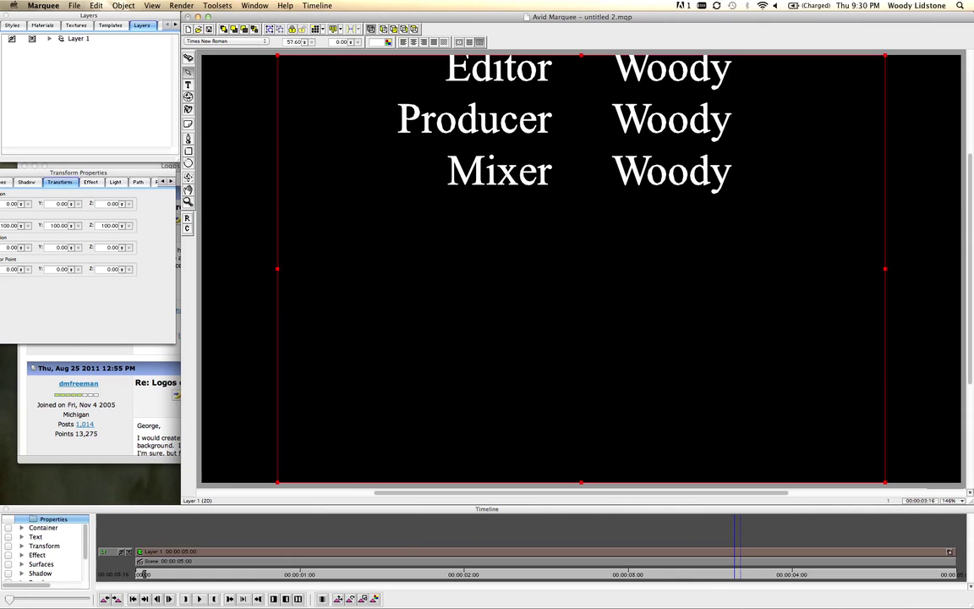
pyautogui.click(74, 5)
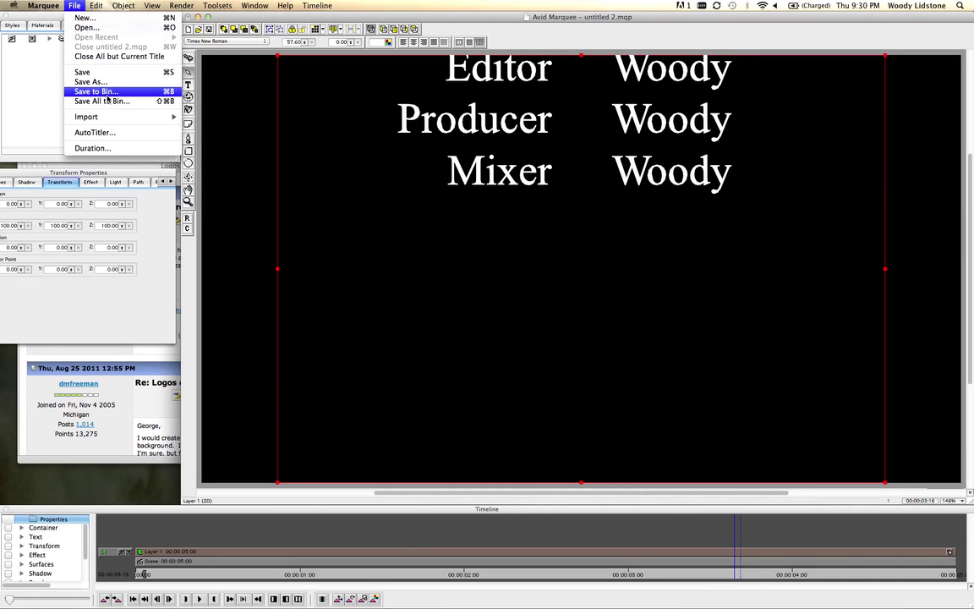
# - Import splice_logotype_spot_tagline.png, nudge it to X 15.87, Y -9.58, and select its Shape layer
pyautogui.moveTo(133, 117)
pyautogui.click(233, 119)
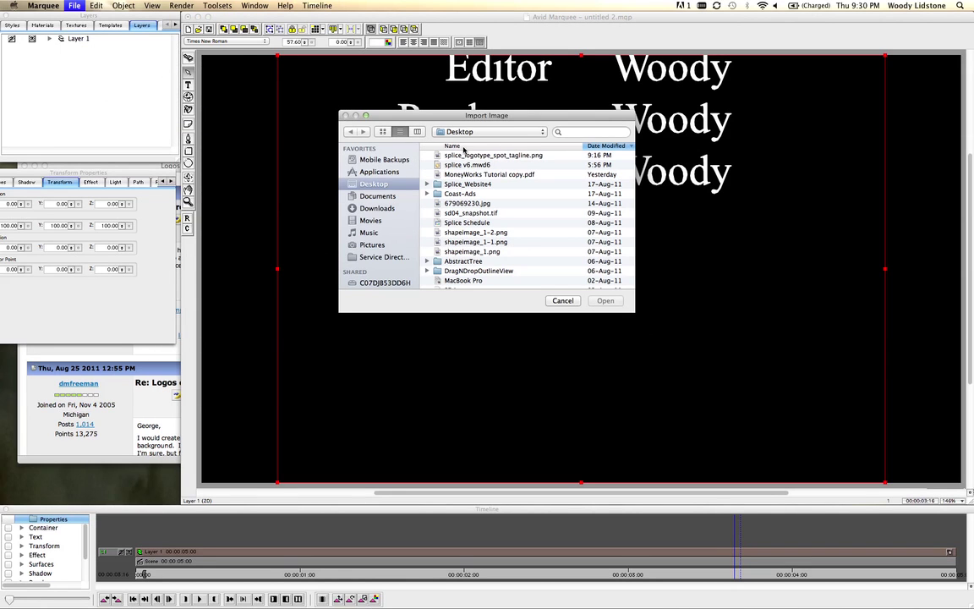
pyautogui.click(505, 156)
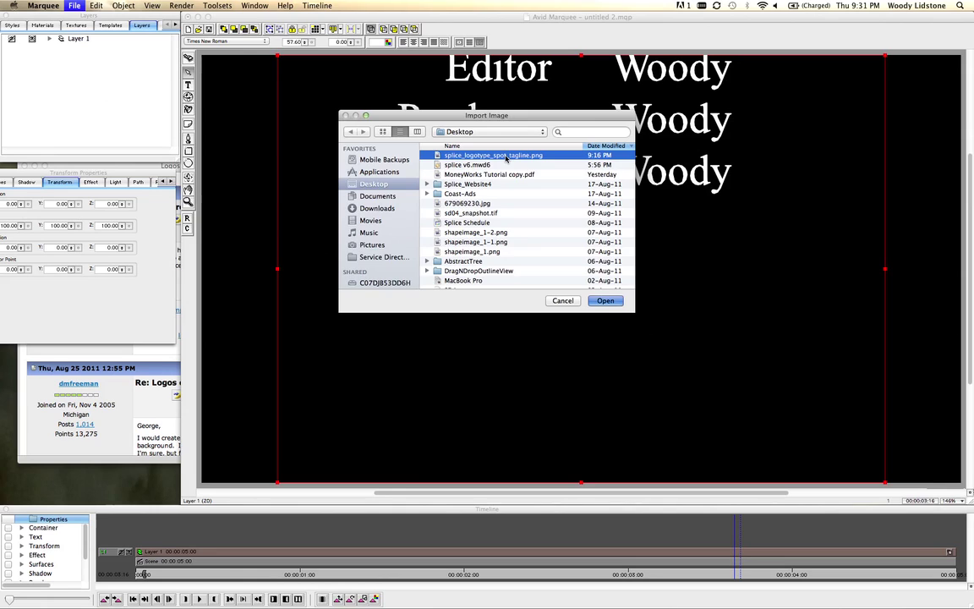
pyautogui.doubleClick(505, 156)
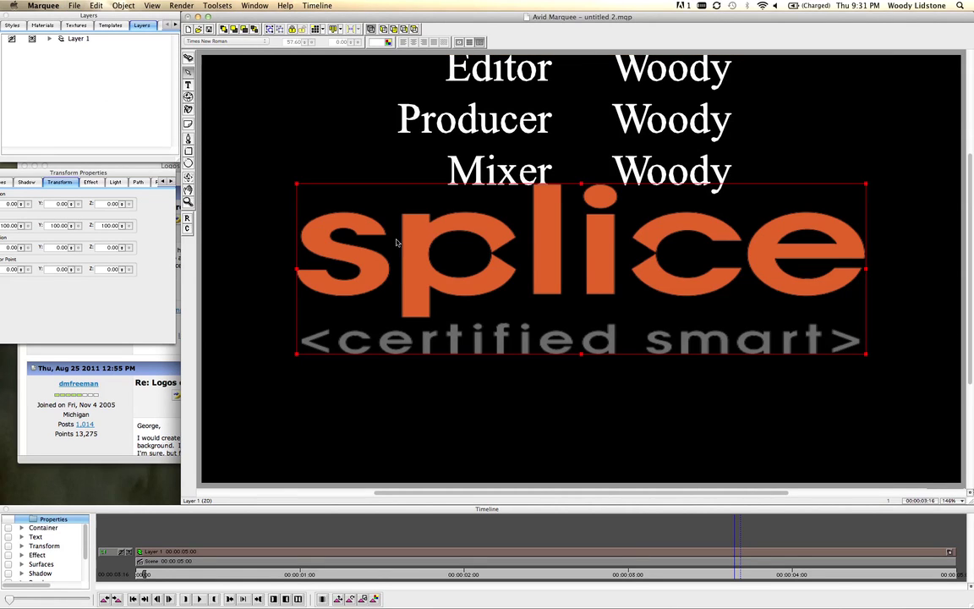
pyautogui.moveTo(408, 263)
pyautogui.mouseDown()
pyautogui.moveTo(414, 300)
pyautogui.moveTo(463, 319)
pyautogui.moveTo(426, 272)
pyautogui.mouseUp()
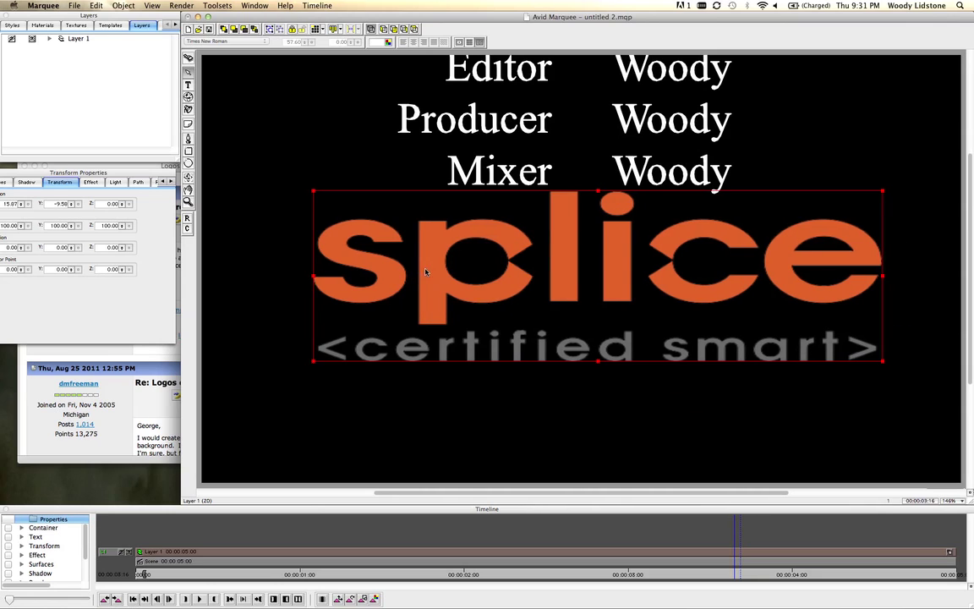
pyautogui.click(49, 38)
pyautogui.click(88, 48)
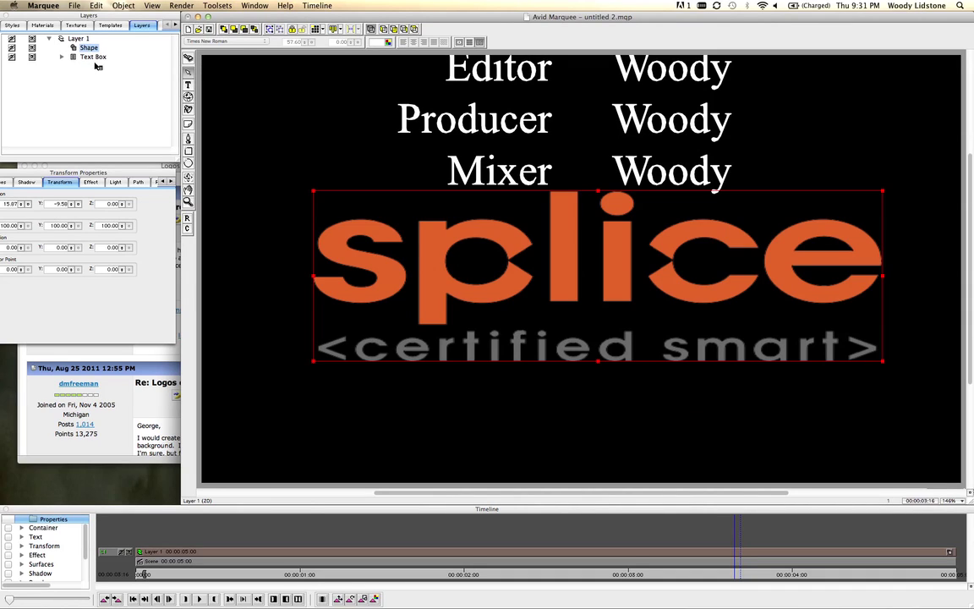
# - Scale the logo to about half size and place it at X 21.80, Y -18.27 below Mixer
pyautogui.click(314, 193)
pyautogui.moveTo(315, 194); pyautogui.dragTo(333, 235)
pyautogui.click(330, 192)
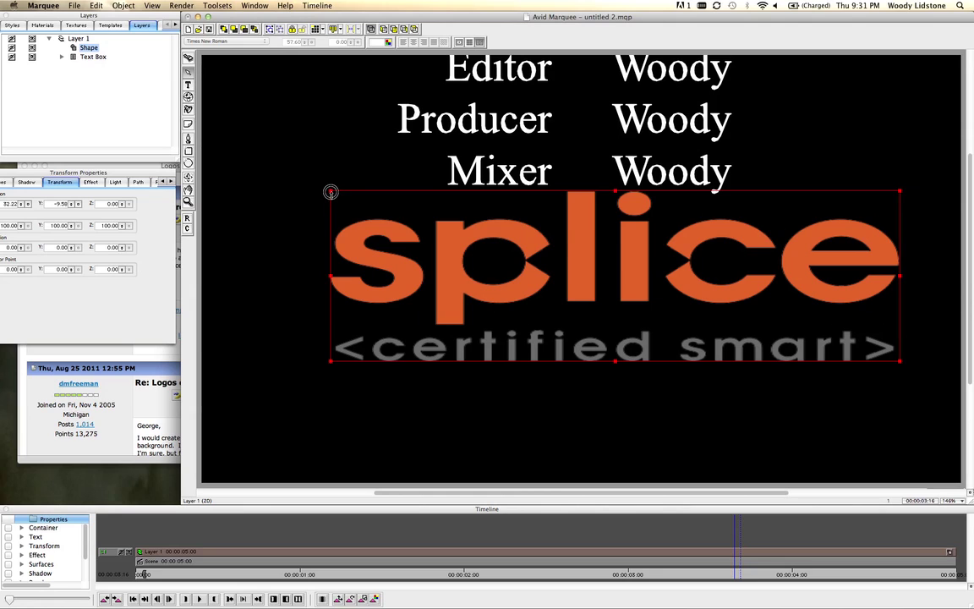
pyautogui.moveTo(331, 192); pyautogui.dragTo(633, 294)
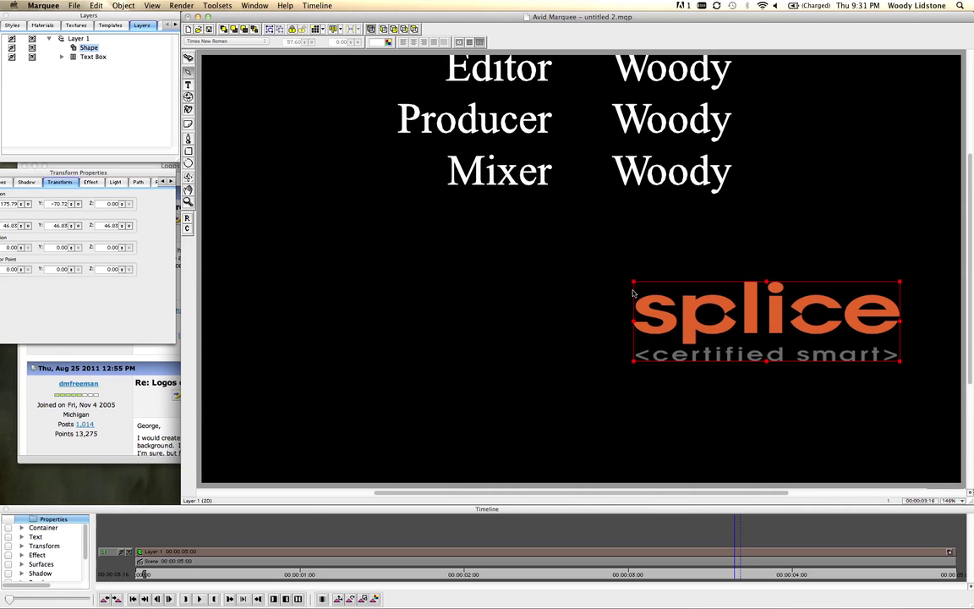
pyautogui.moveTo(570, 292); pyautogui.dragTo(557, 271)
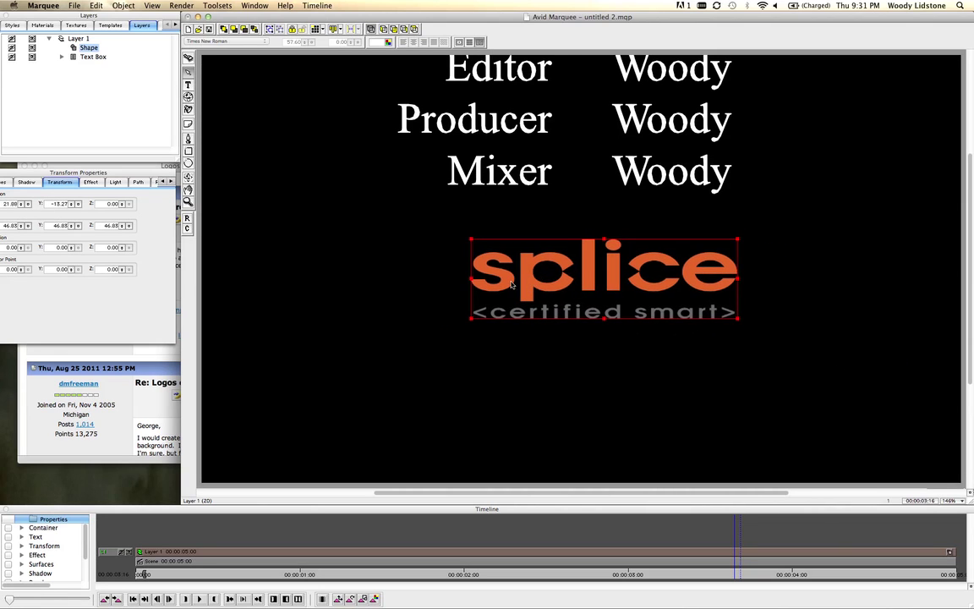
pyautogui.moveTo(161, 572); pyautogui.dragTo(587, 585)
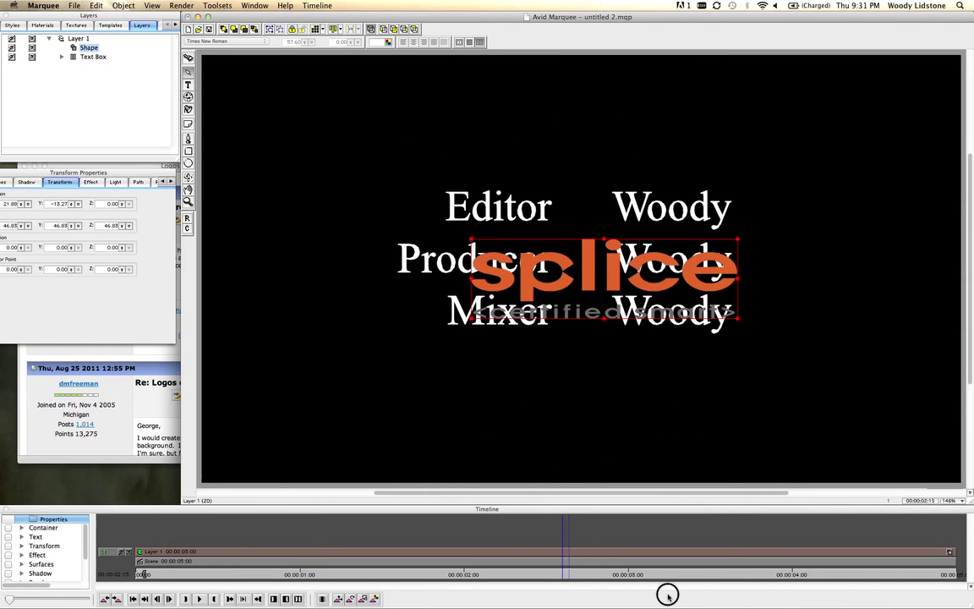
pyautogui.click(713, 572)
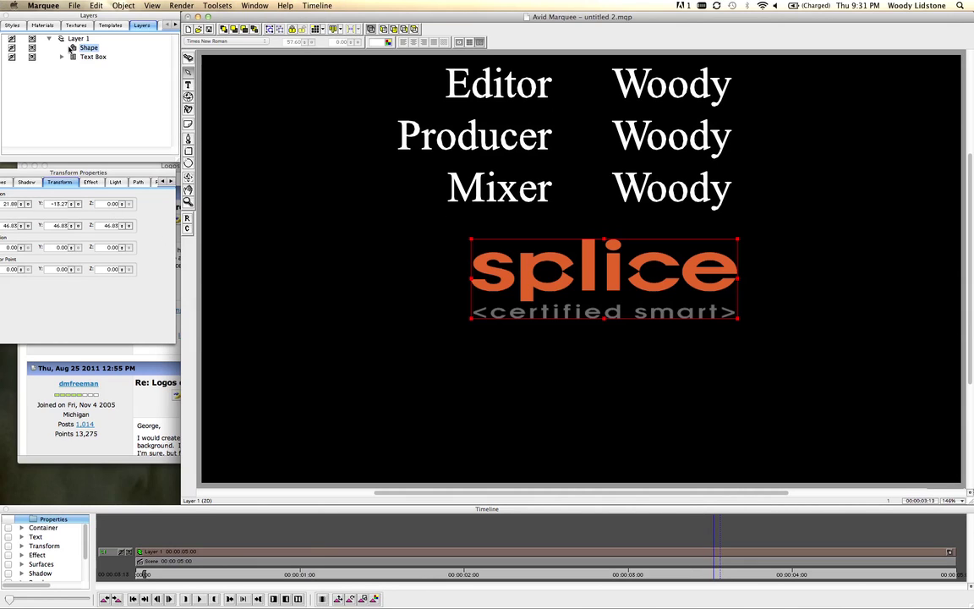
# - Nest the logo's Shape layer inside Text Box, then rewind and replay the credits
pyautogui.moveTo(86, 49); pyautogui.dragTo(94, 59)
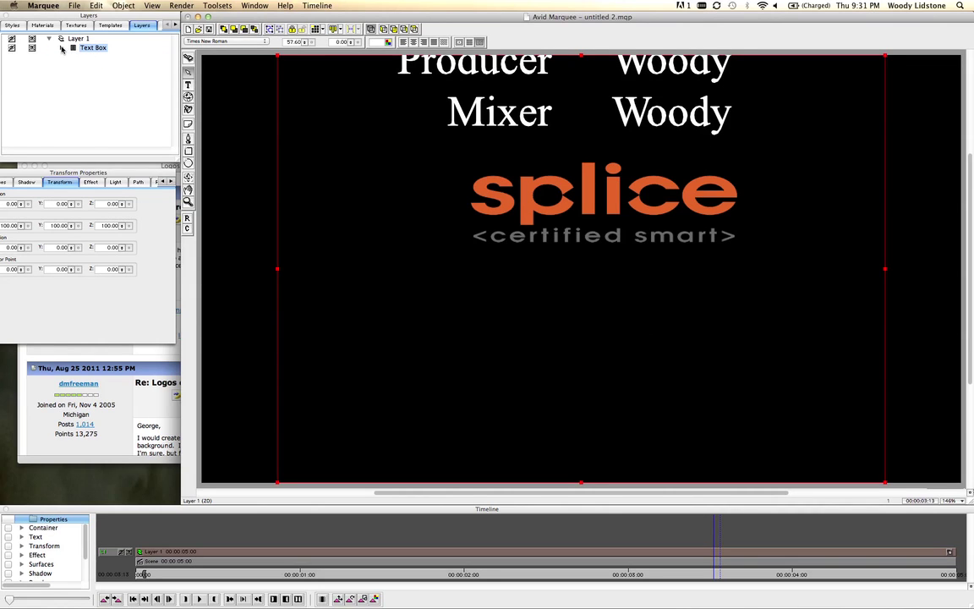
pyautogui.click(61, 47)
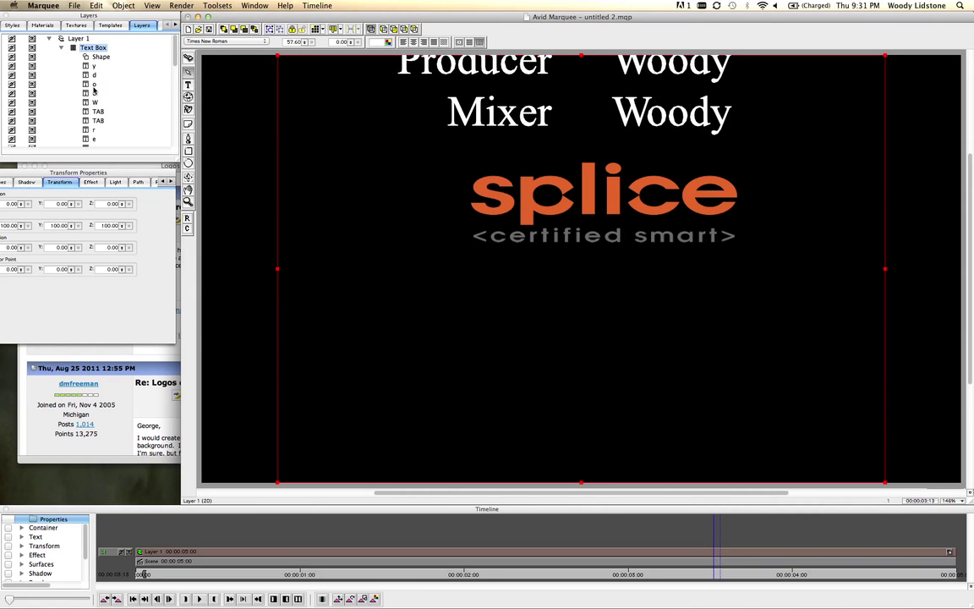
pyautogui.click(61, 48)
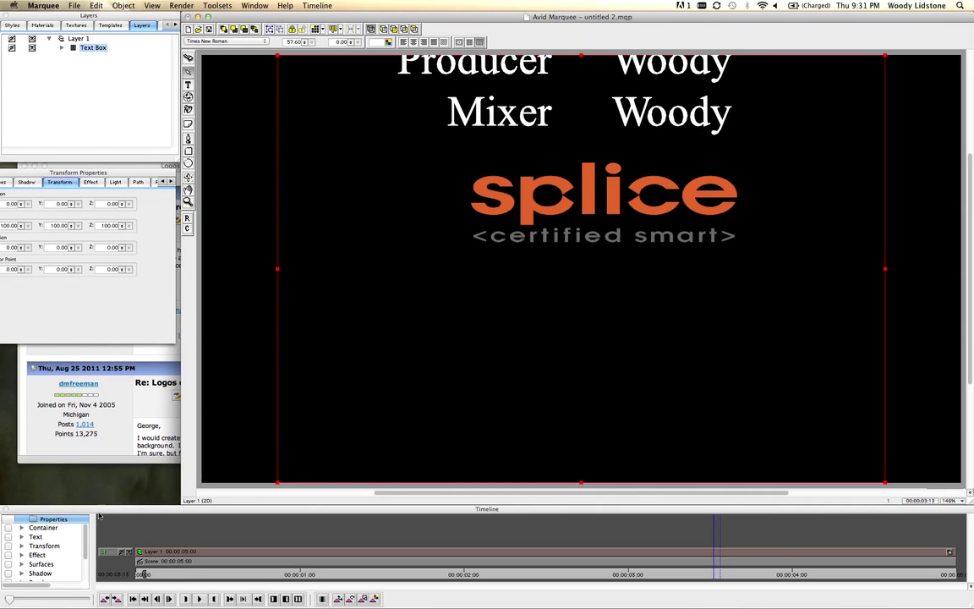
pyautogui.click(165, 574)
pyautogui.click(135, 574)
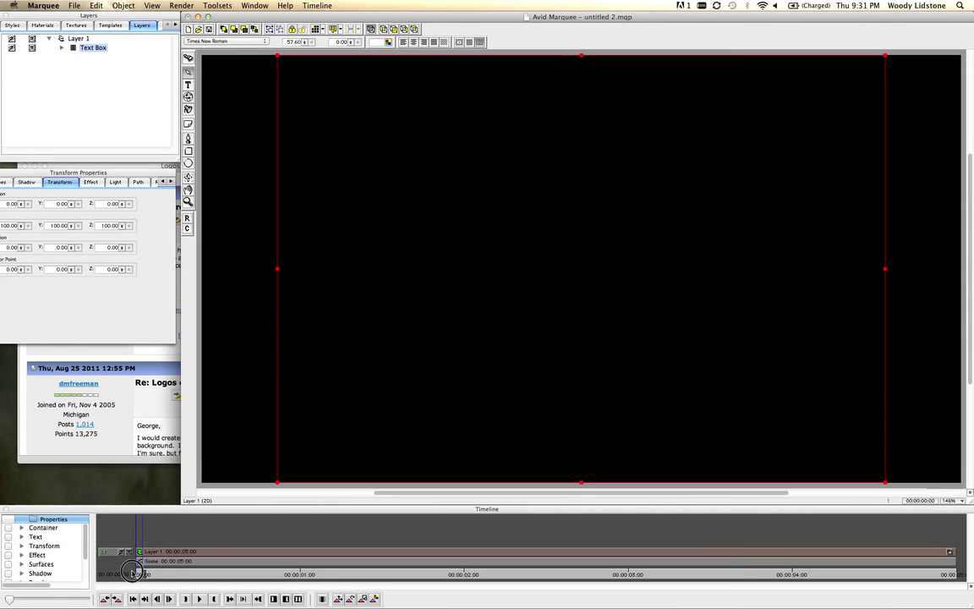
pyautogui.click(197, 599)
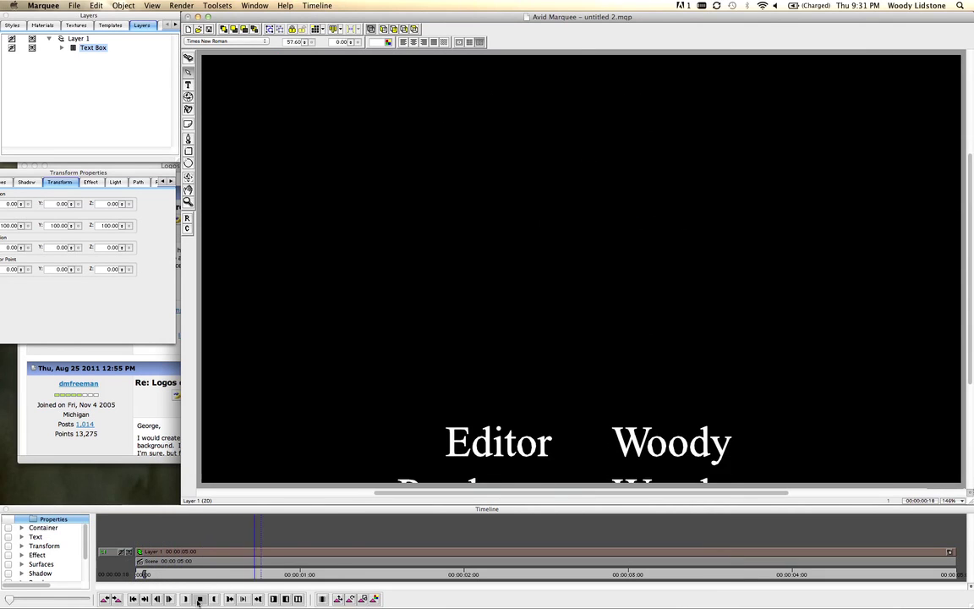